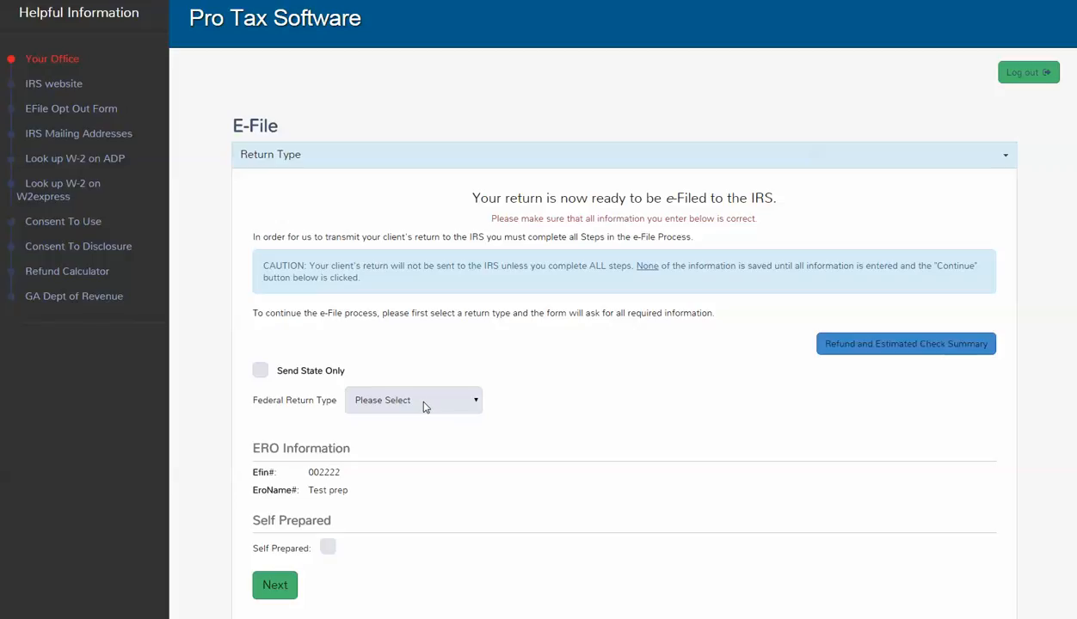
- Set the federal return type to TFS ERC and continue to the tax preparation and e-file information
left_click(470, 401)
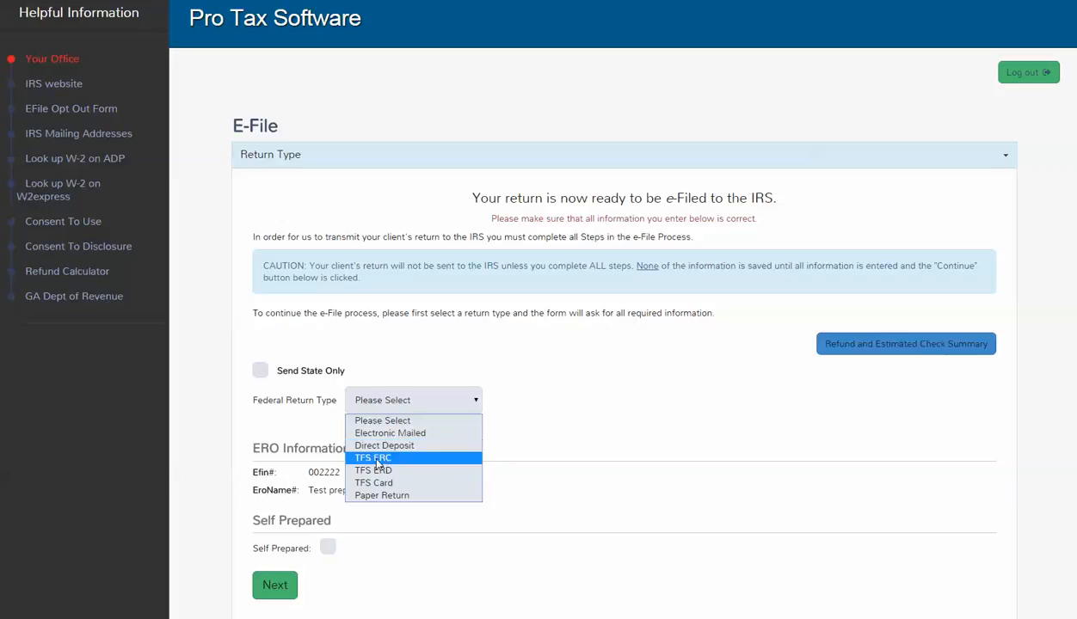
left_click(375, 458)
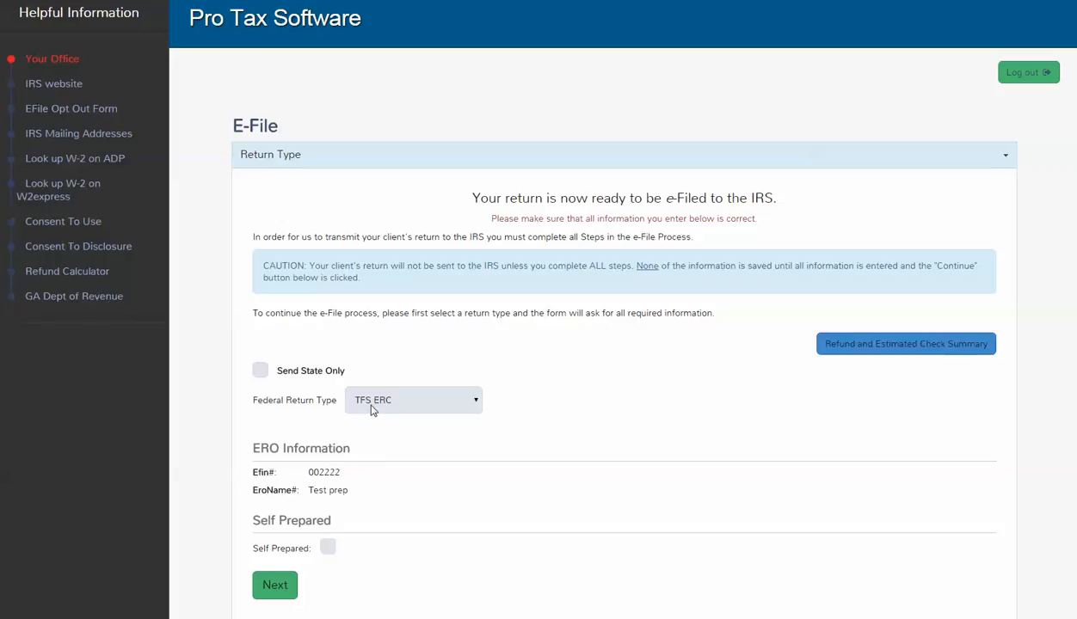
scroll(311, 413, "down", 4)
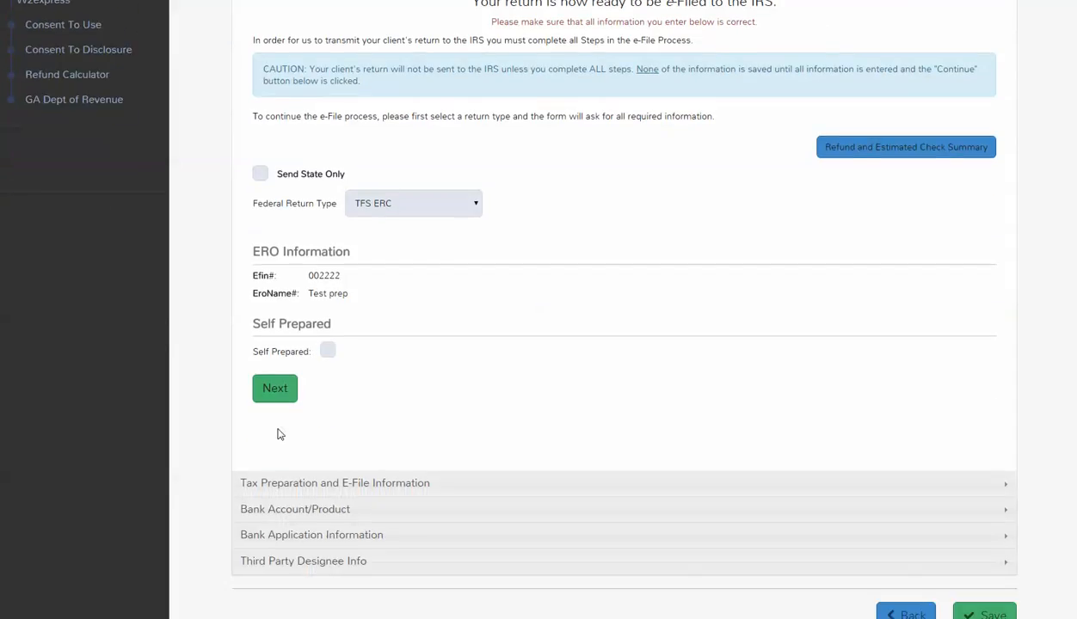
left_click(281, 397)
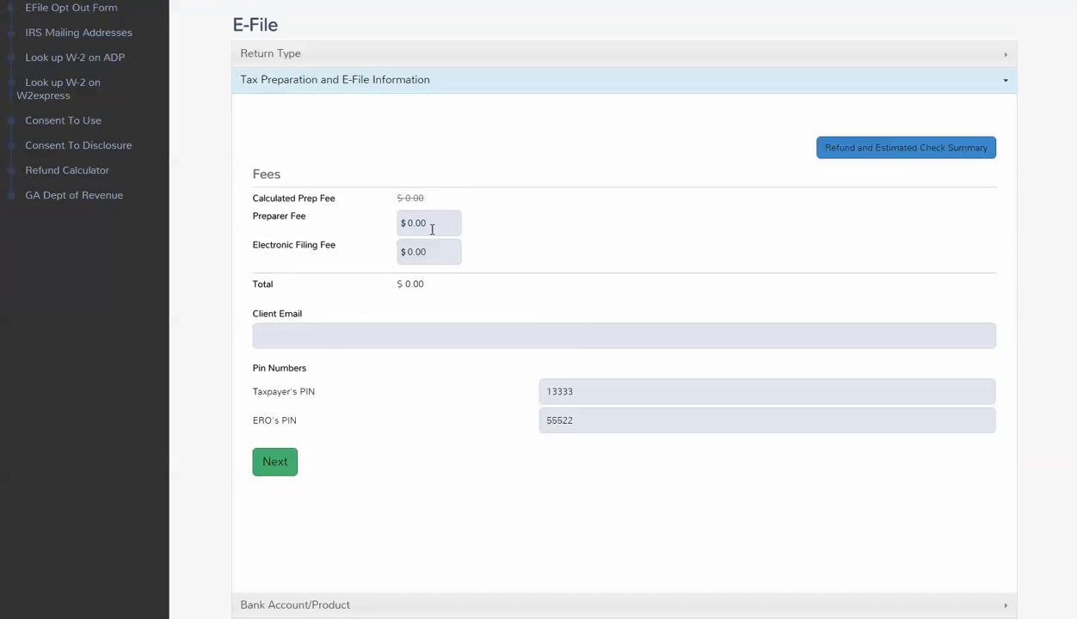
- Set the preparer fee to $350 and the electronic filing fee to $35, and continue to the bank account and product section
left_click_drag(446, 223, 392, 232)
type("350")
left_click_drag(437, 250, 394, 249)
type("35")
scroll(344, 221, "down", 1)
left_click(480, 202)
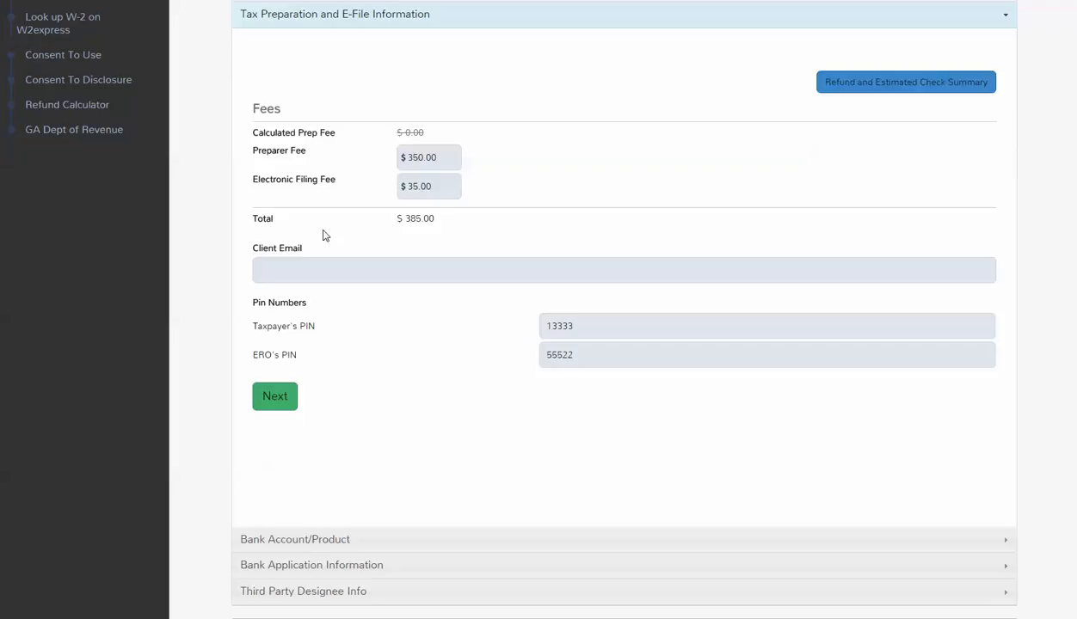
scroll(280, 344, "down", 1)
left_click(286, 339)
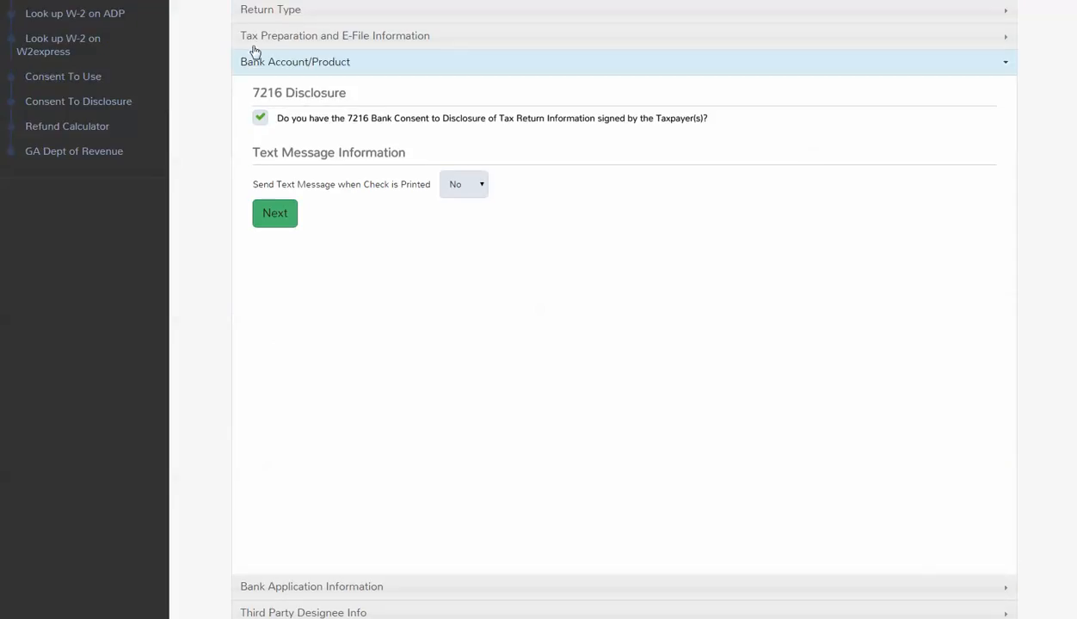
- Accept the bank product settings and complete the bank application with Driver's License as the taxpayer's ID type
left_click(263, 215)
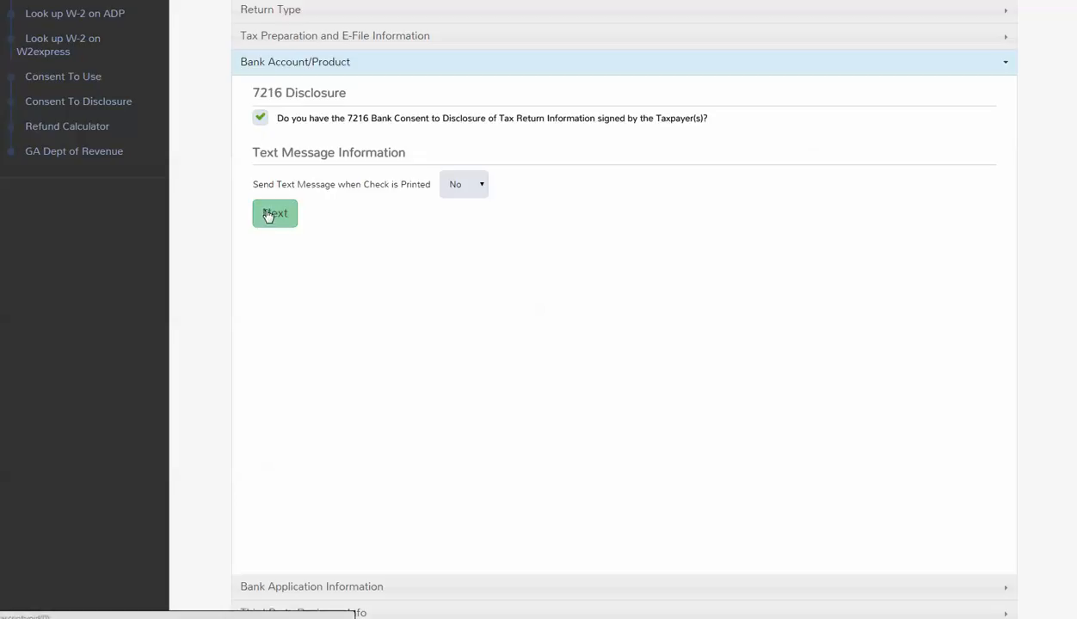
scroll(267, 211, "down", 3)
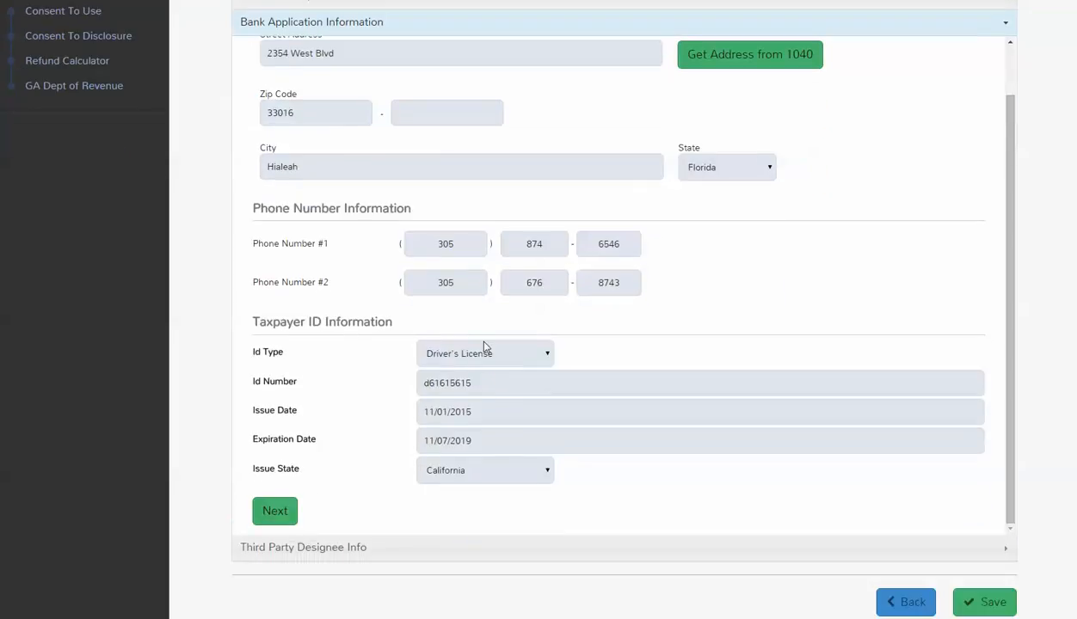
scroll(523, 349, "up", 1)
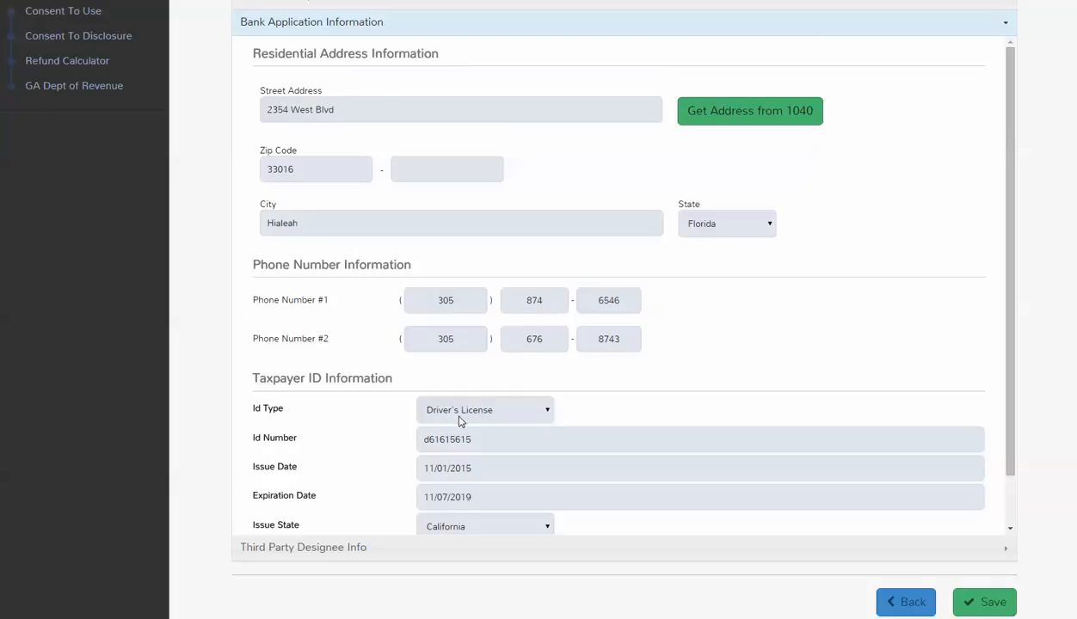
scroll(470, 402, "down", 2)
left_click(491, 361)
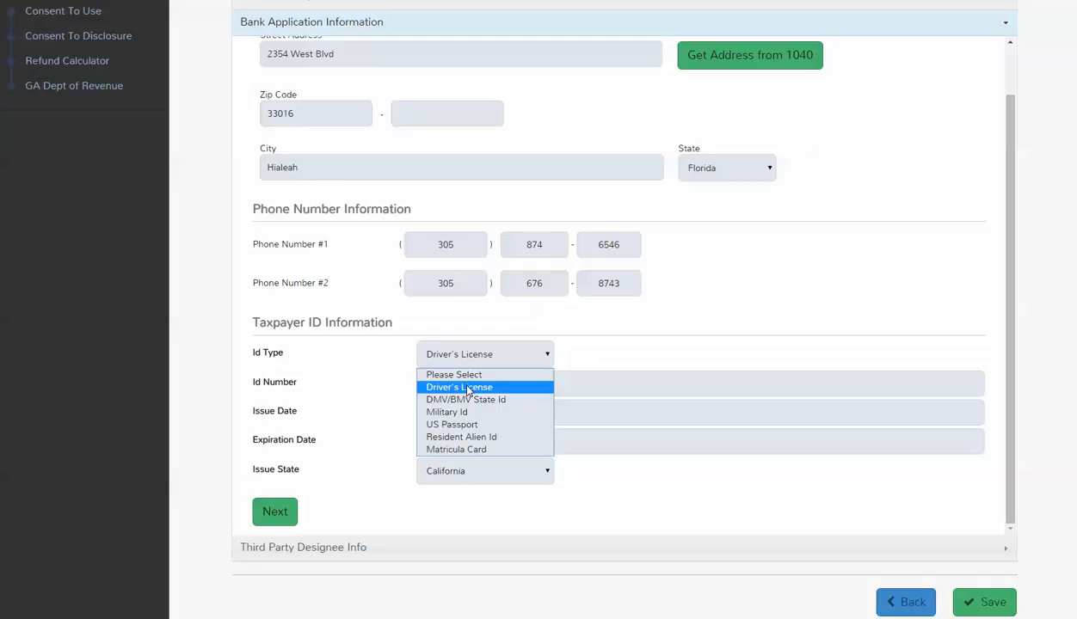
left_click(467, 387)
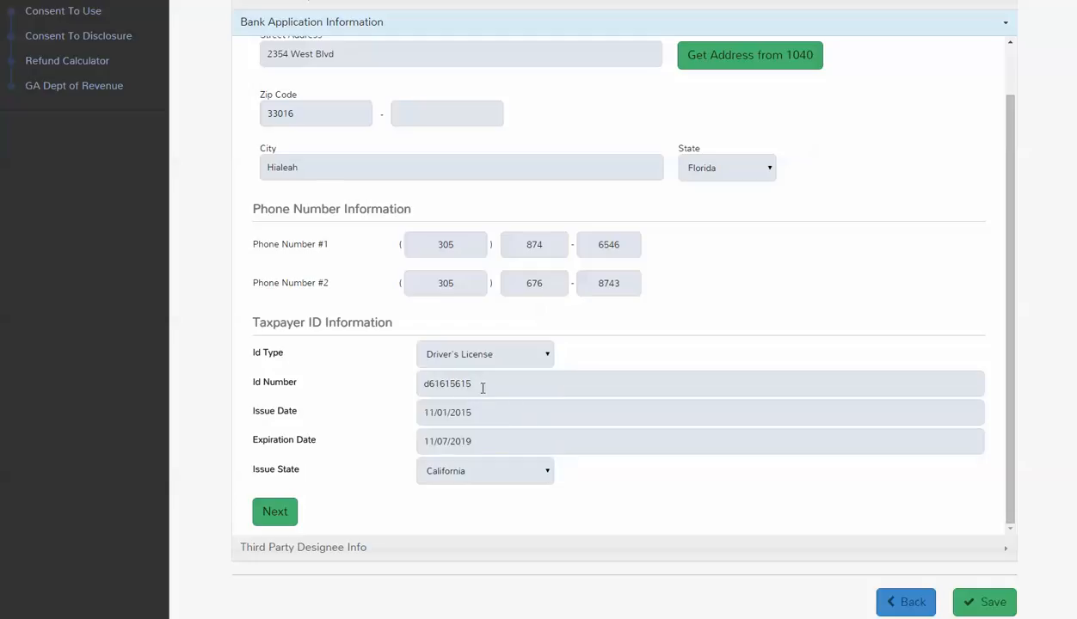
left_click(286, 518)
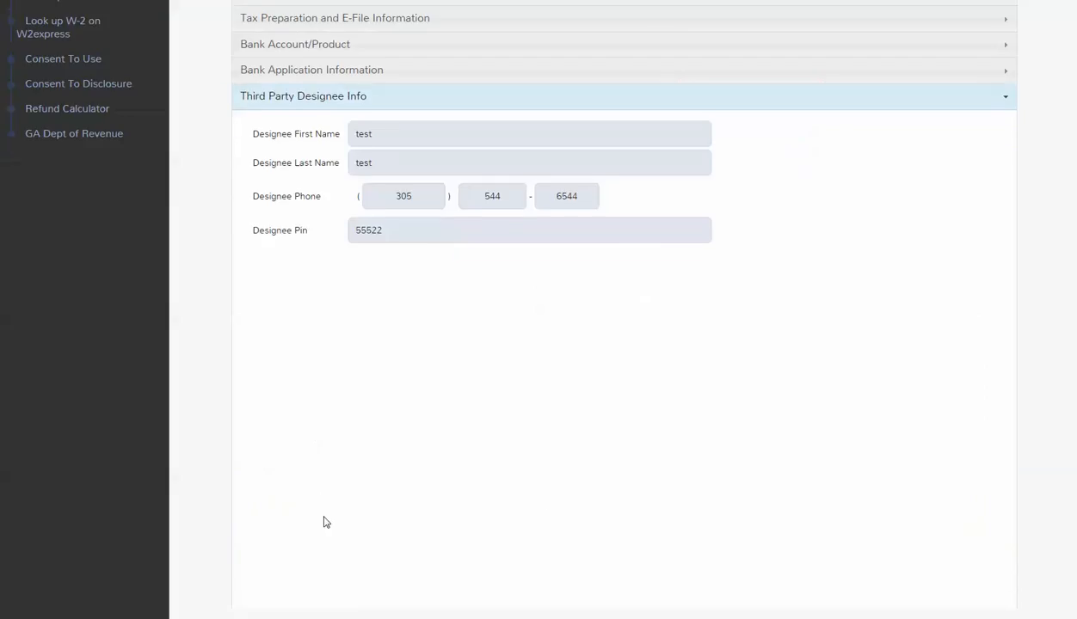
- Review the third-party designee information and save the e-file details
scroll(554, 495, "down", 1)
scroll(368, 202, "up", 3)
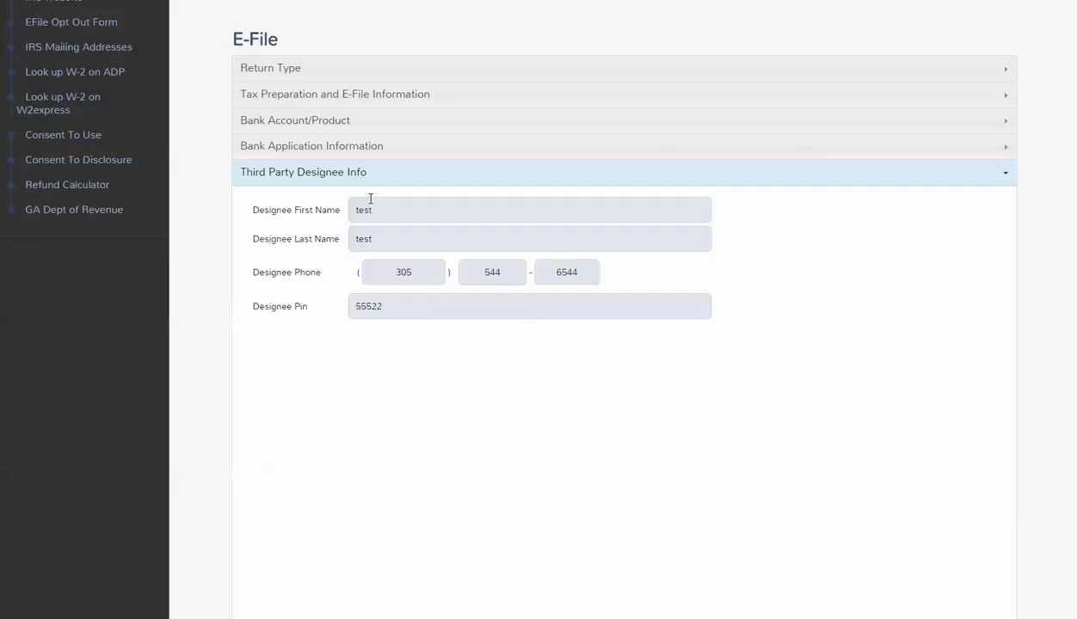
scroll(372, 201, "down", 3)
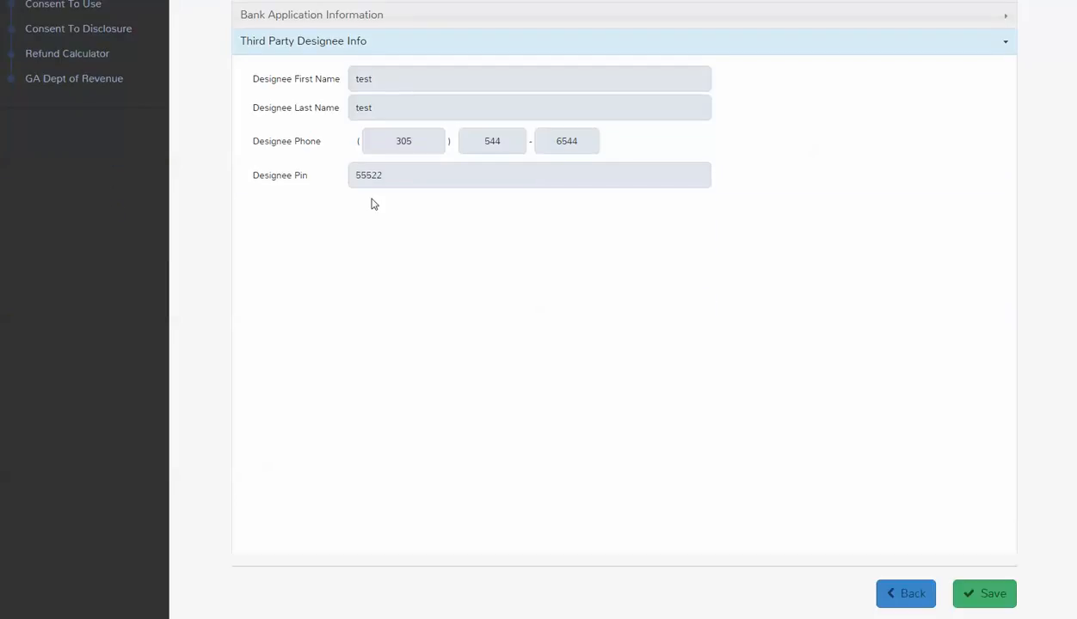
left_click(1005, 599)
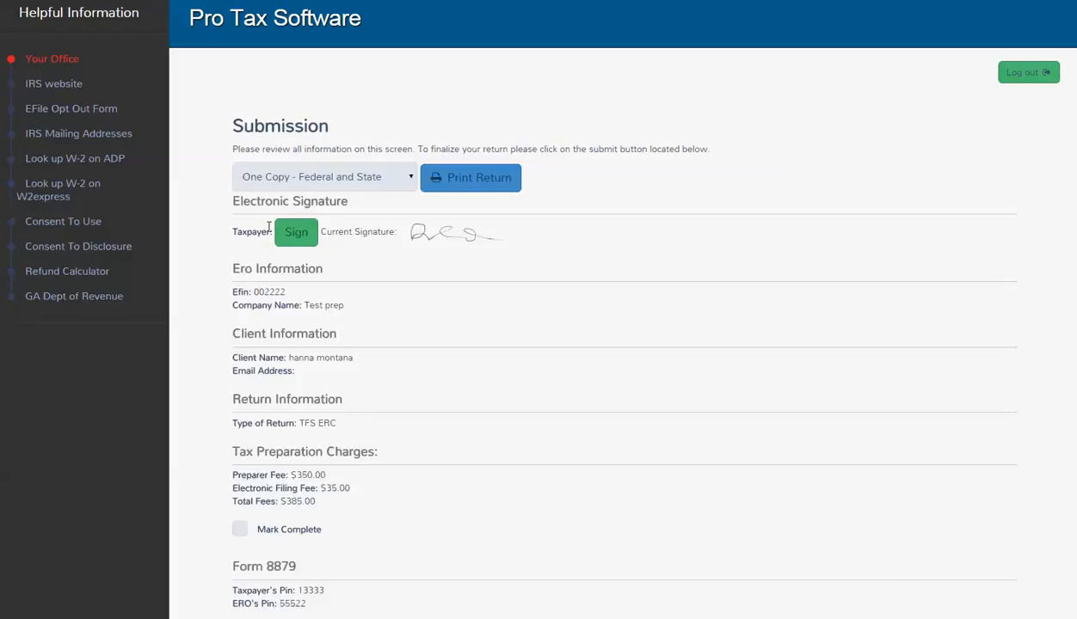
- Draw "Awesome!" as the taxpayer's electronic signature and save it
left_click(289, 233)
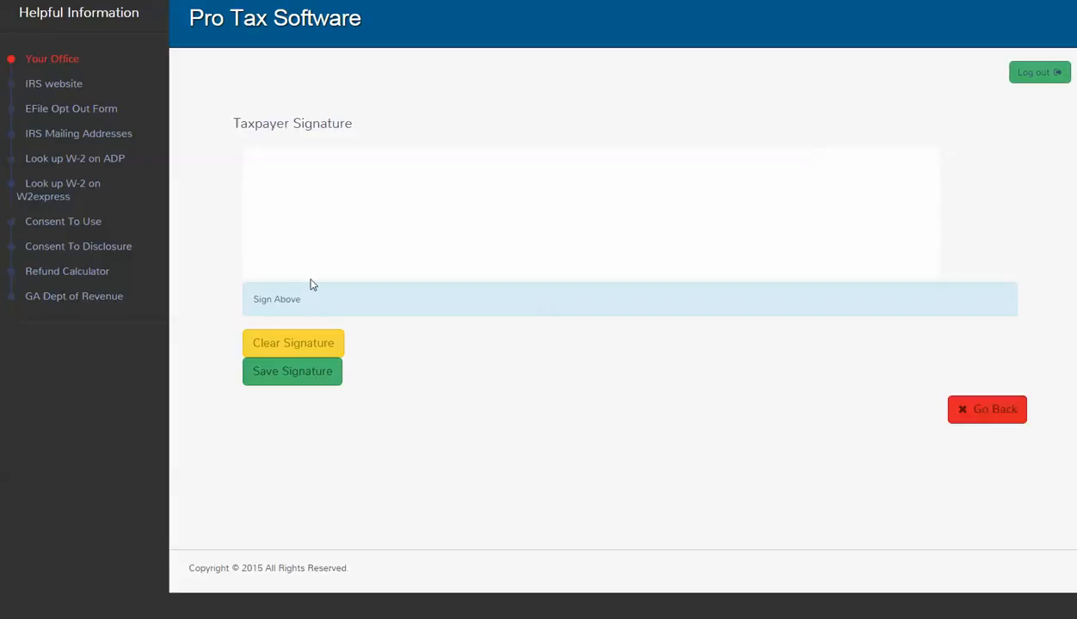
mouse_move(272, 255)
left_mouse_down()
mouse_move(320, 239)
mouse_move(316, 252)
left_mouse_up()
mouse_move(299, 225)
left_mouse_down()
mouse_move(320, 224)
mouse_move(348, 243)
mouse_move(404, 224)
mouse_move(480, 243)
mouse_move(822, 225)
left_mouse_up()
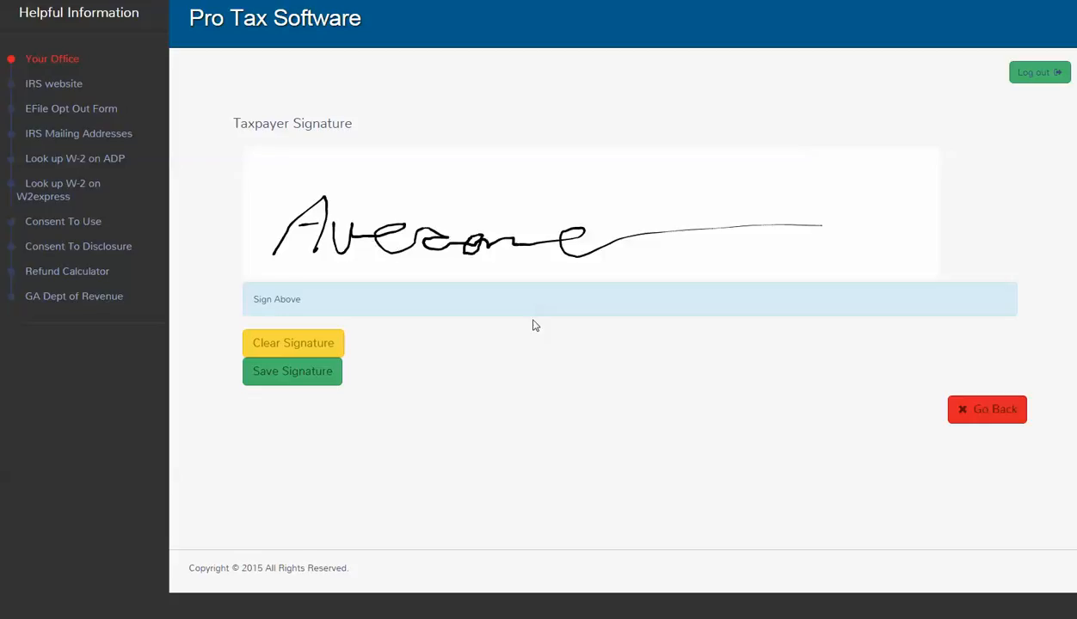
left_click(734, 249)
left_click_drag(728, 182, 734, 224)
left_click(265, 373)
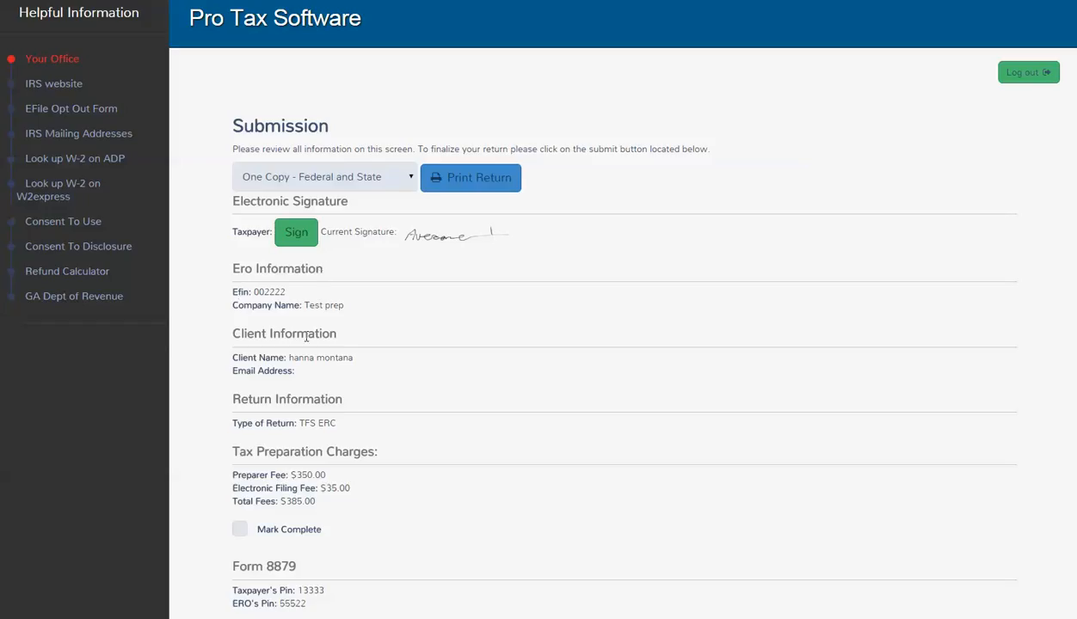
- Mark the return as complete and ready for review, and save and exit it without transmitting it to the IRS
left_click(241, 527)
scroll(145, 490, "down", 1)
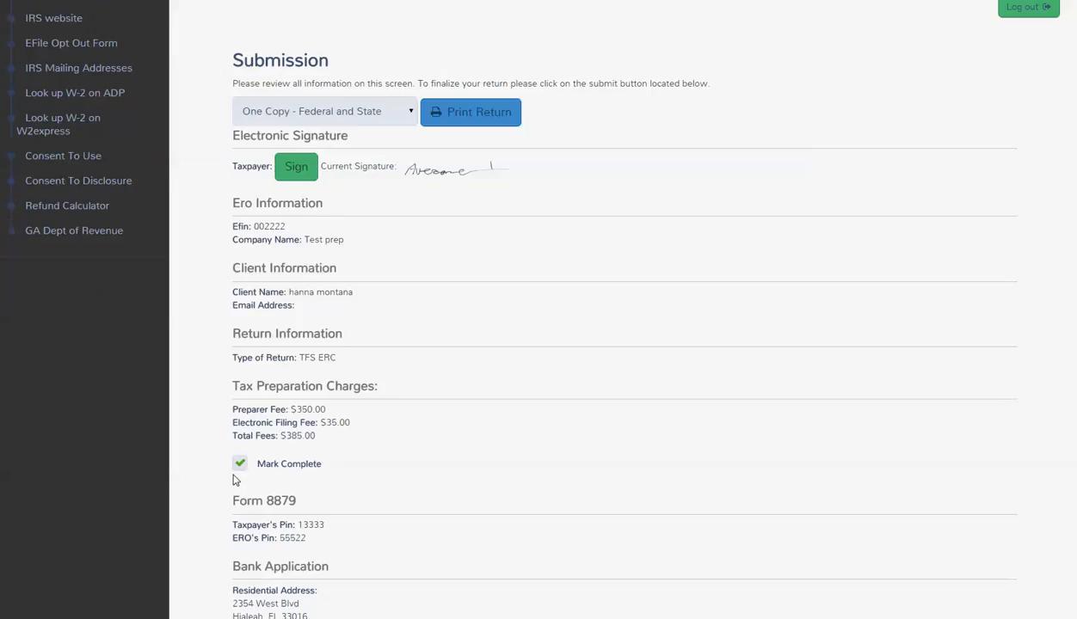
scroll(234, 479, "down", 5)
left_click(702, 532)
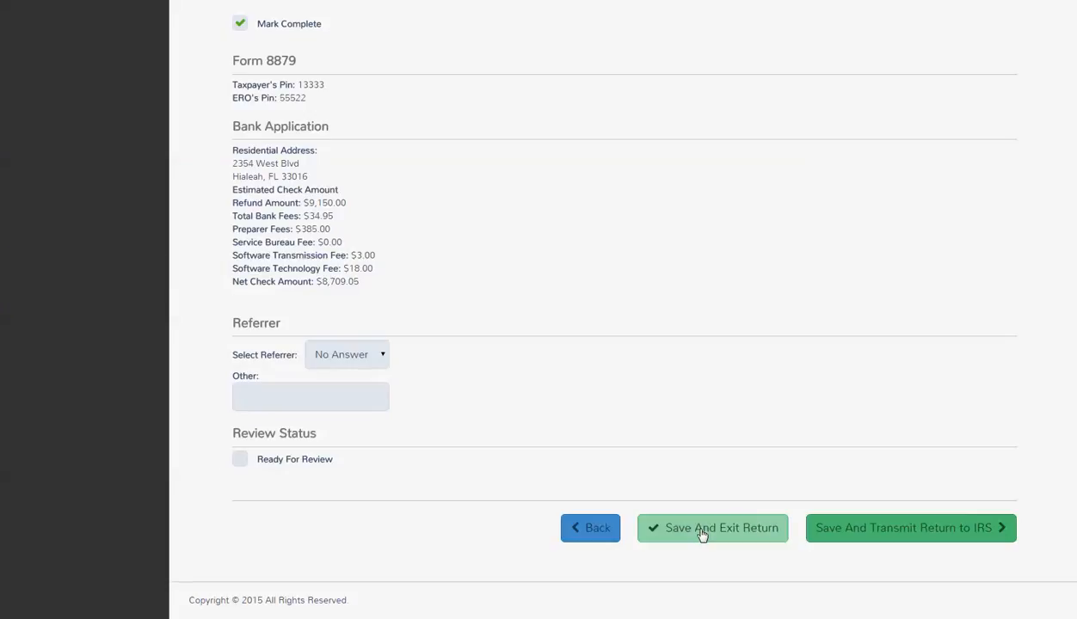
left_click(240, 461)
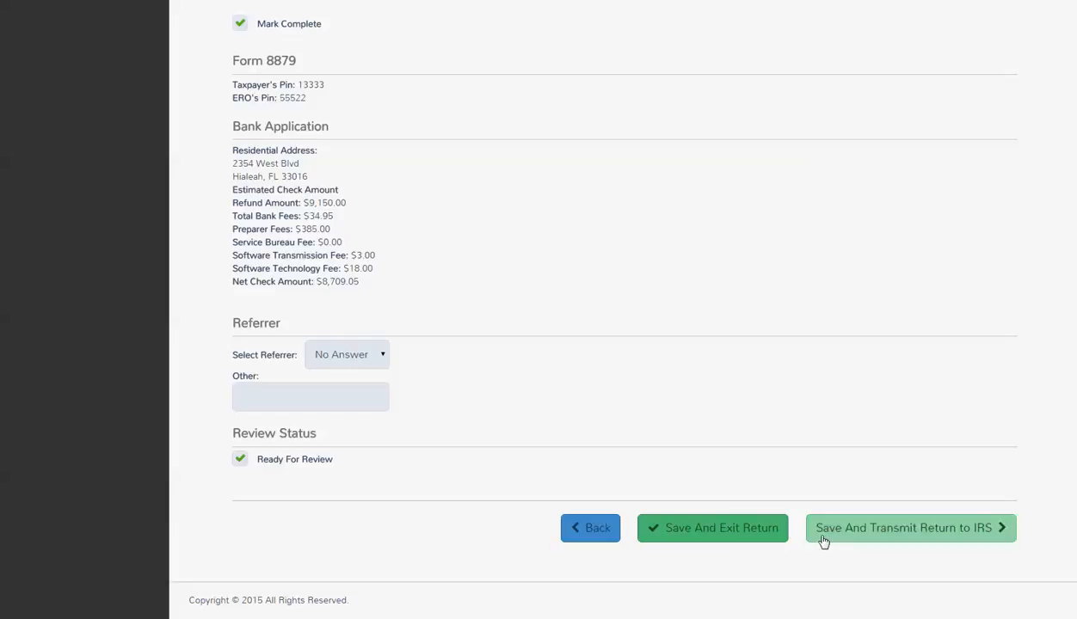
left_click(745, 528)
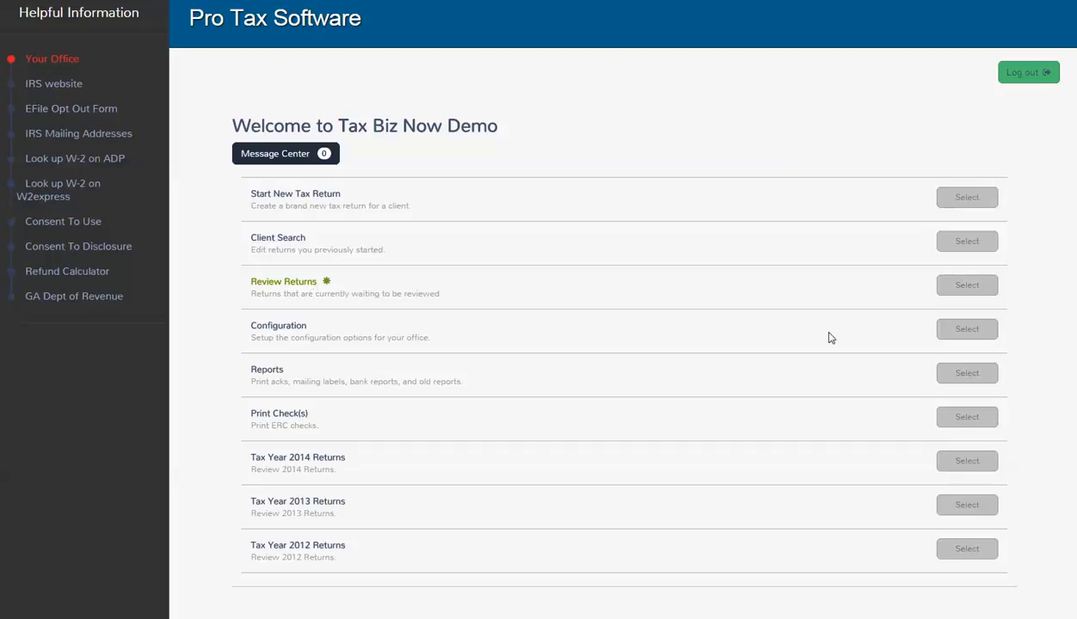
- View the list of returns waiting for review and go back to the office's main page
left_click(944, 292)
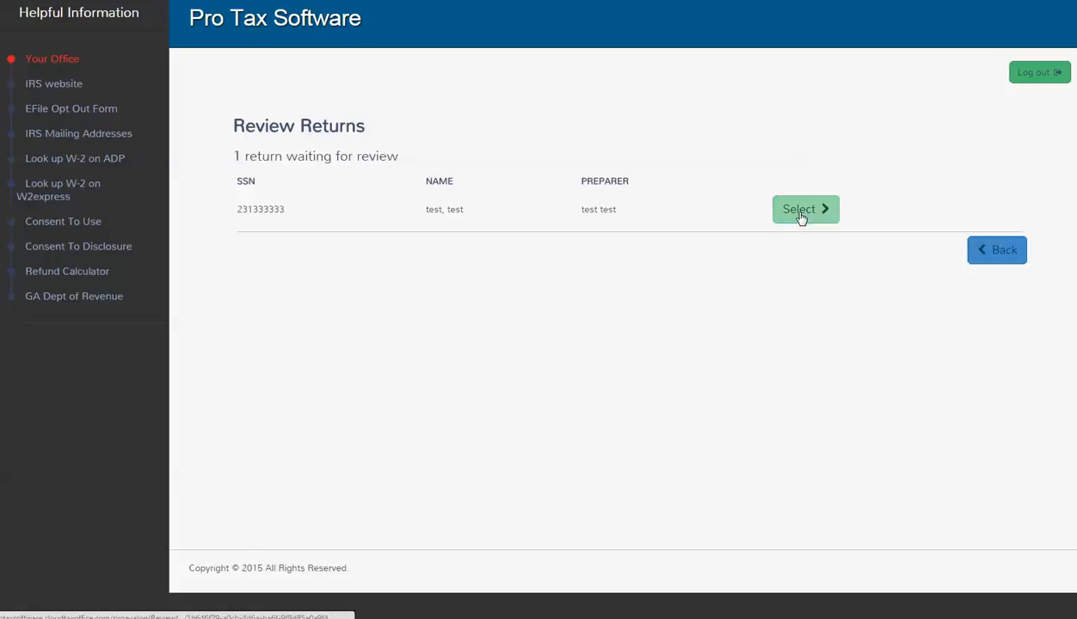
left_click(982, 255)
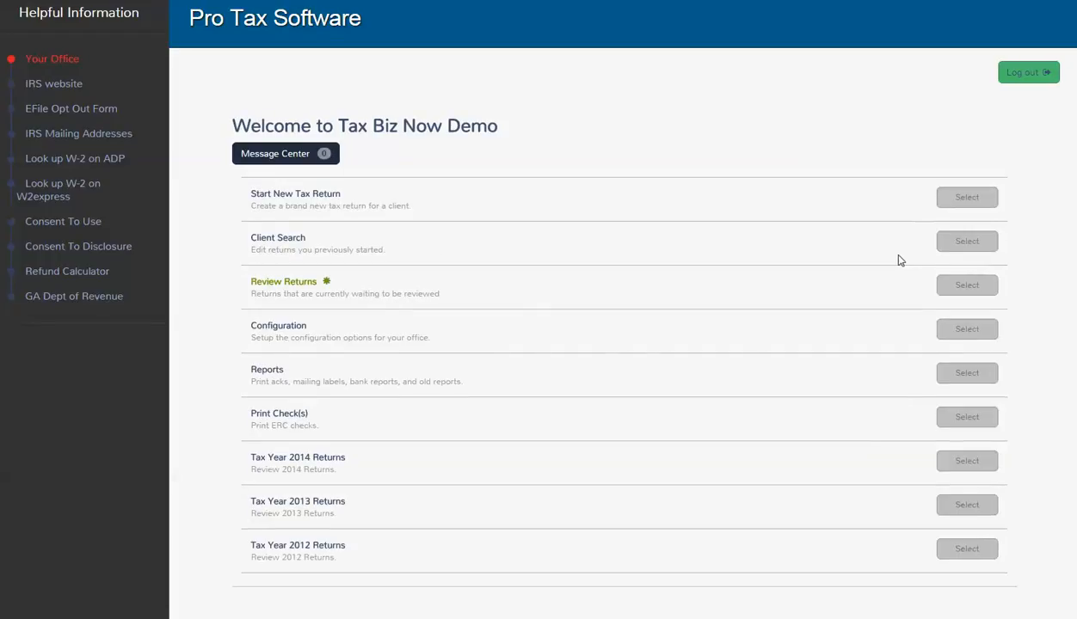